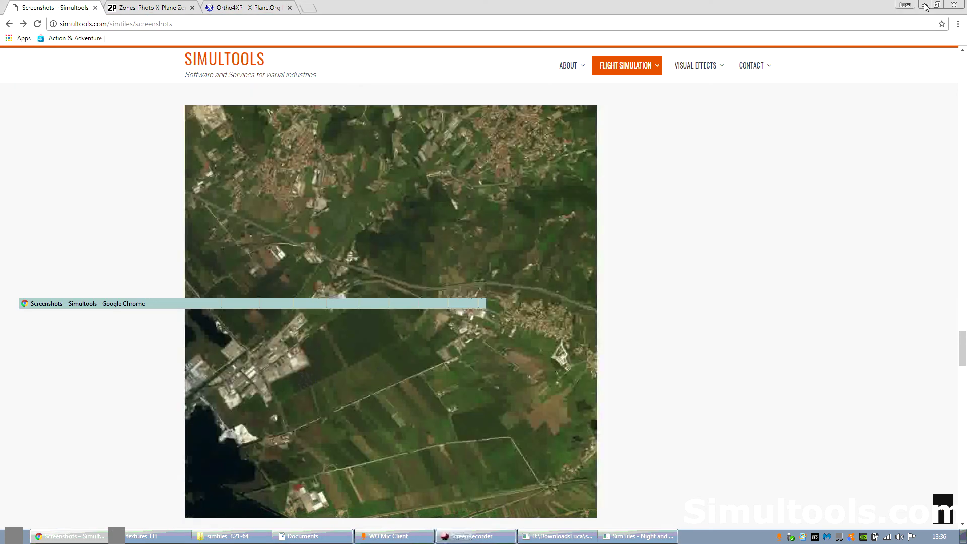
# Minimize the browser and bring the SimTiles console and main window into focus
pyautogui.click(925, 6)
pyautogui.click(457, 137)
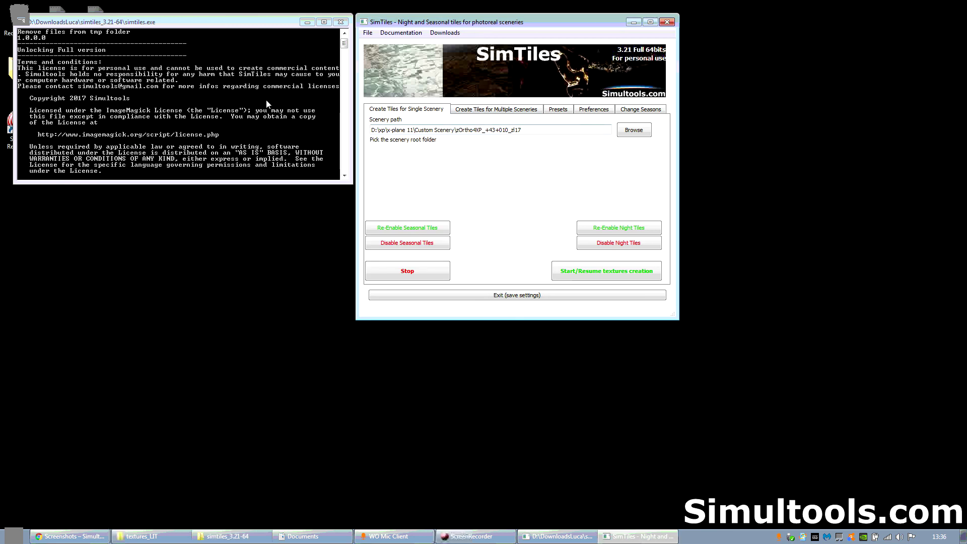
pyautogui.click(258, 29)
pyautogui.moveTo(258, 29); pyautogui.dragTo(258, 30)
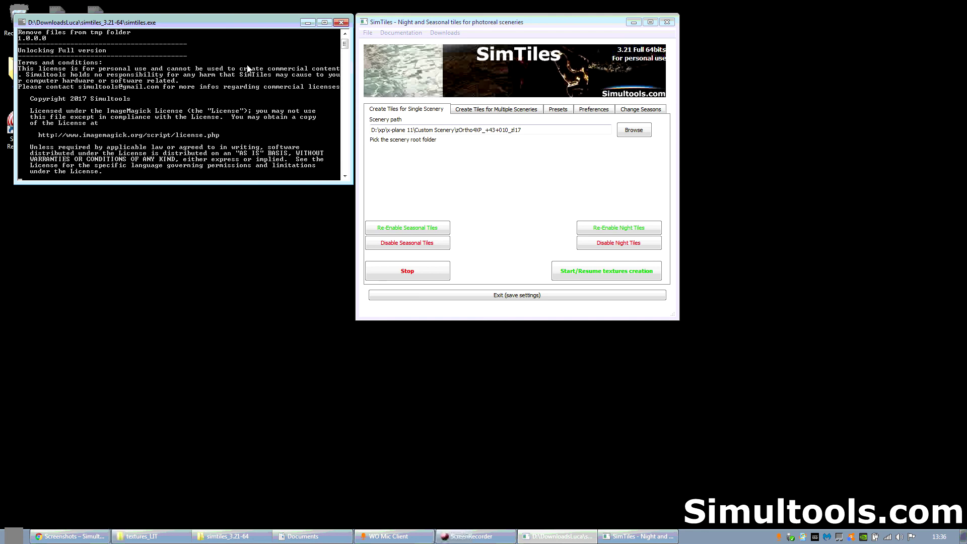
pyautogui.moveTo(574, 22)
pyautogui.mouseDown()
pyautogui.moveTo(582, 23)
pyautogui.moveTo(574, 23)
pyautogui.mouseUp()
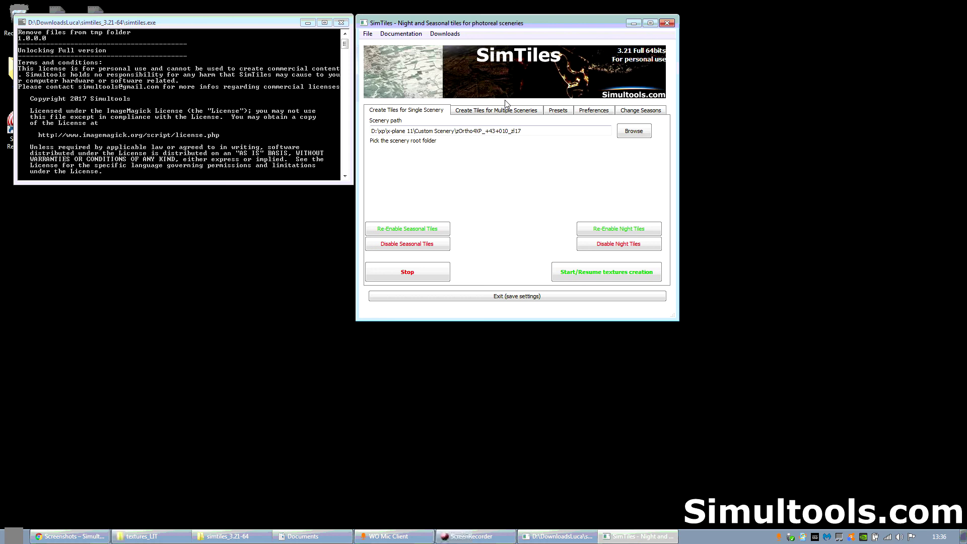
# Compare the settings for creating tiles for a single scenery and for multiple sceneries with the presets in use
pyautogui.click(498, 110)
pyautogui.click(558, 109)
pyautogui.click(496, 109)
pyautogui.click(427, 110)
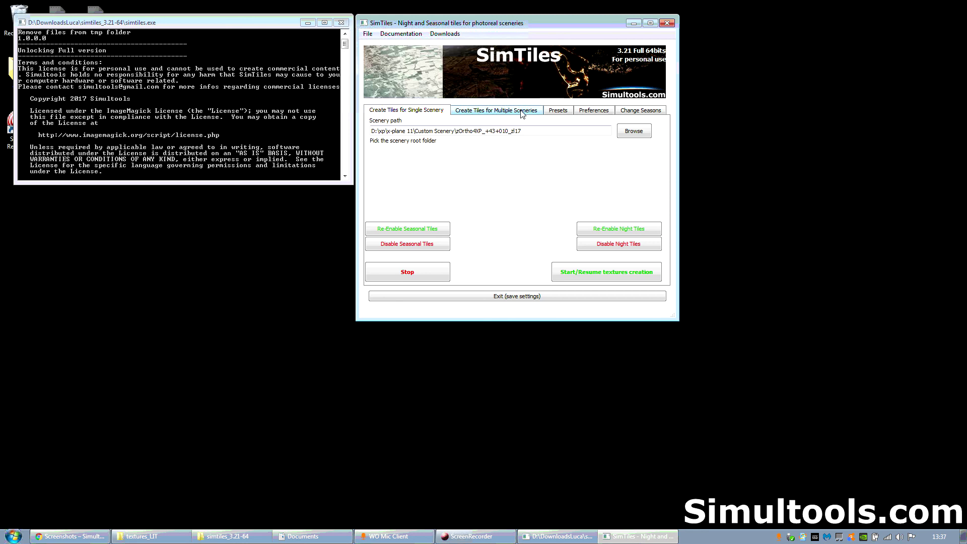
pyautogui.click(460, 110)
pyautogui.click(554, 110)
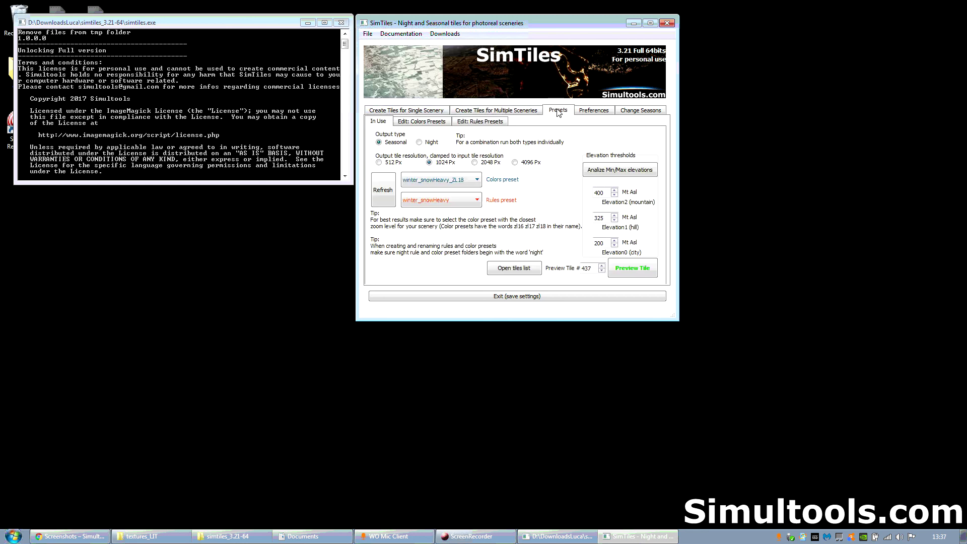
pyautogui.click(406, 111)
pyautogui.click(476, 111)
pyautogui.click(548, 111)
pyautogui.click(520, 110)
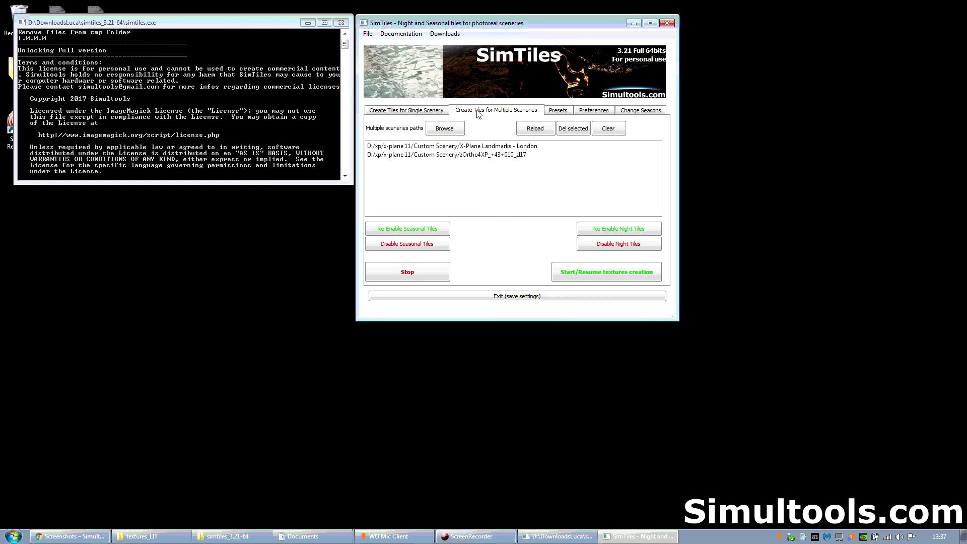
pyautogui.click(557, 111)
pyautogui.click(407, 110)
pyautogui.click(490, 111)
pyautogui.click(548, 112)
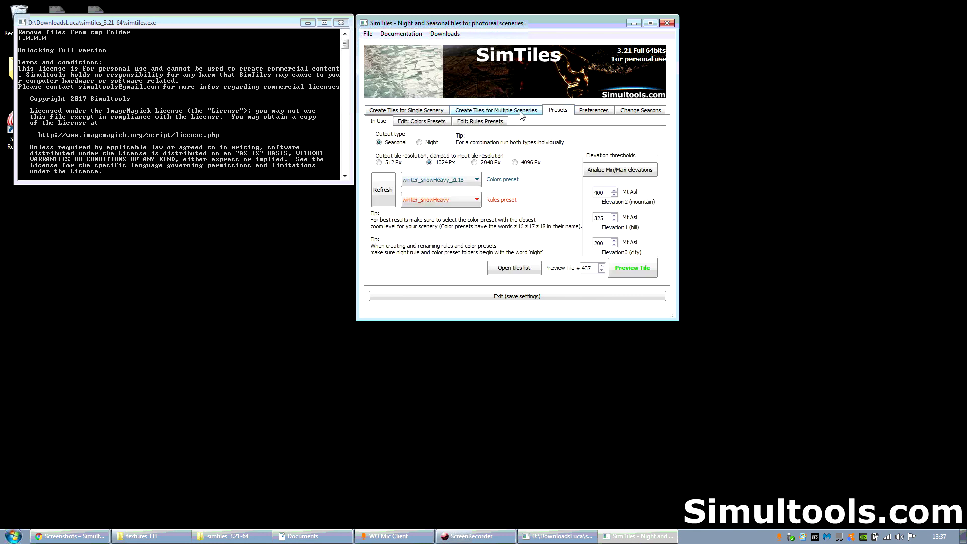
pyautogui.click(406, 110)
pyautogui.click(489, 113)
pyautogui.click(549, 114)
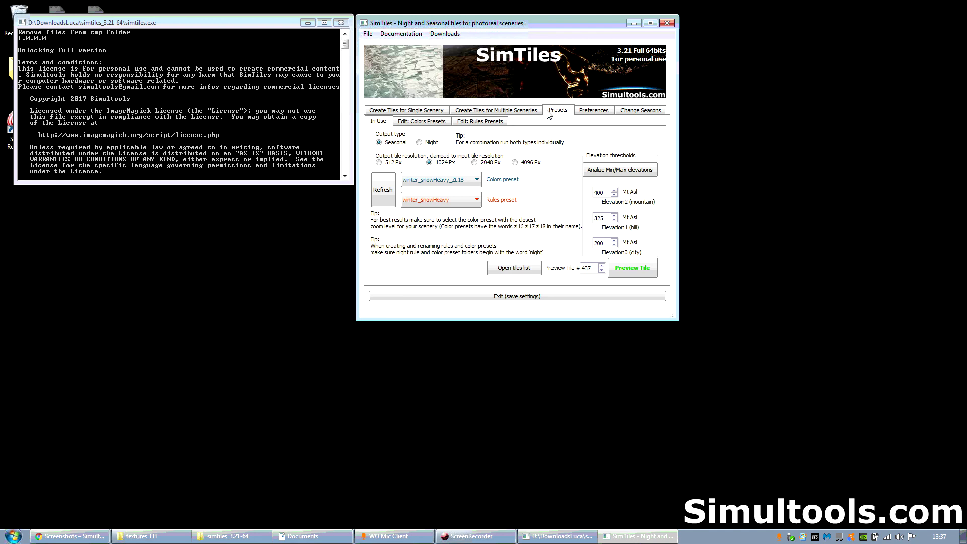
# Enable seasonal tiles for all installed photoreal sceneries
pyautogui.click(644, 112)
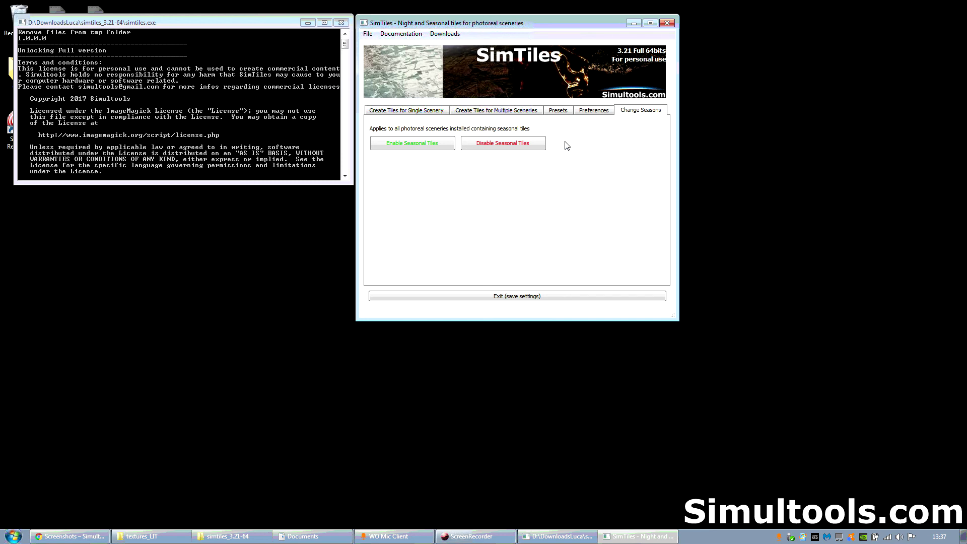
pyautogui.click(412, 145)
pyautogui.click(497, 185)
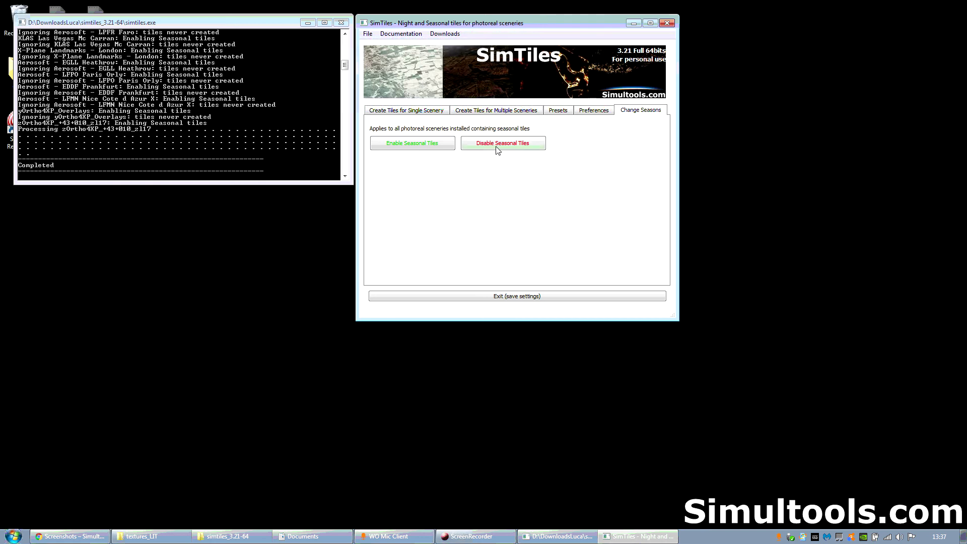
# Disable seasonal tiles for all installed photoreal sceneries and enable them again
pyautogui.click(499, 144)
pyautogui.click(497, 185)
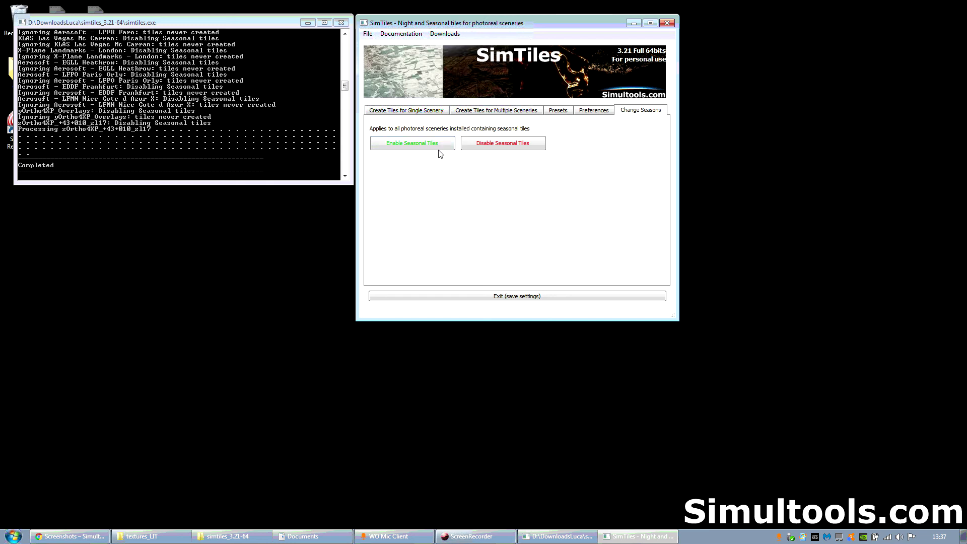
pyautogui.click(439, 149)
pyautogui.click(496, 187)
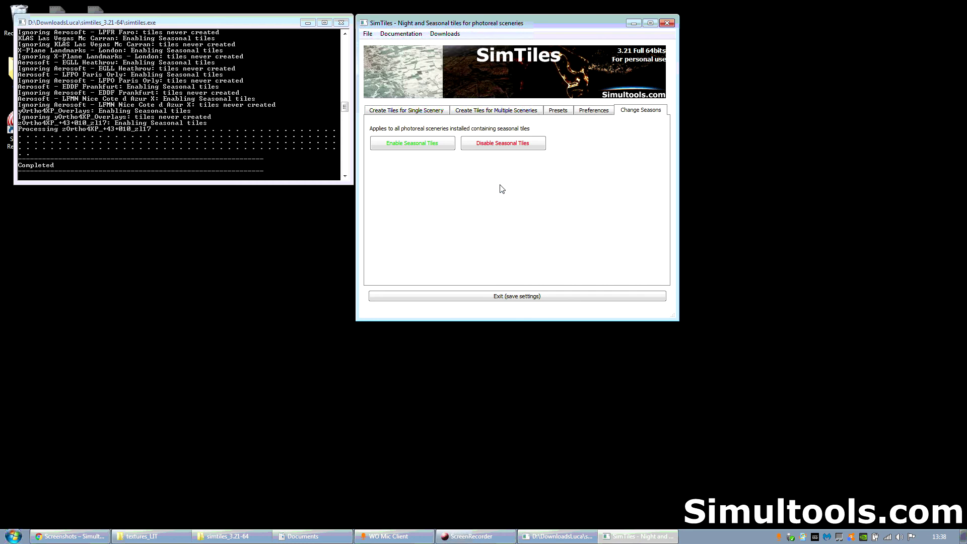
# Review the single-scenery and multiple-scenery tile options and the presets currently in use
pyautogui.click(425, 110)
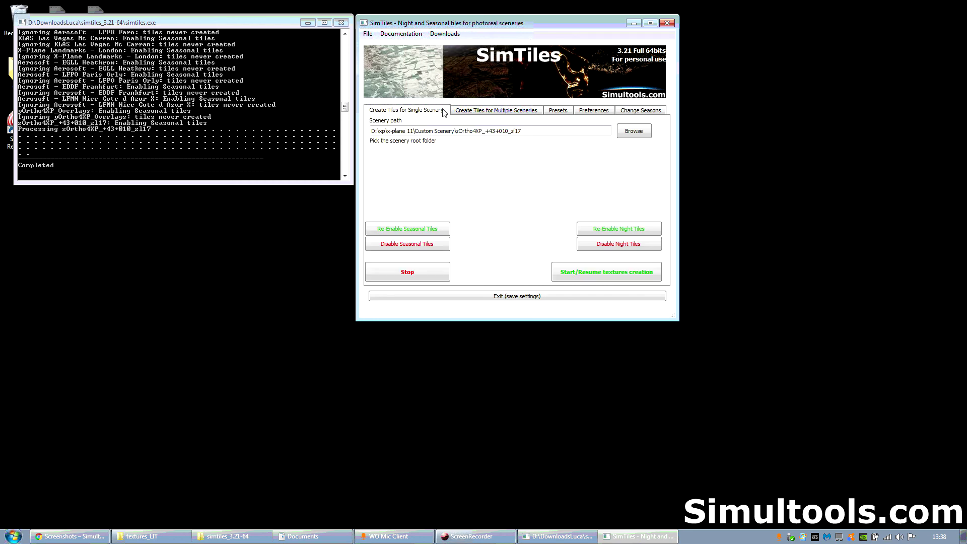
pyautogui.click(468, 110)
pyautogui.click(428, 111)
pyautogui.click(558, 110)
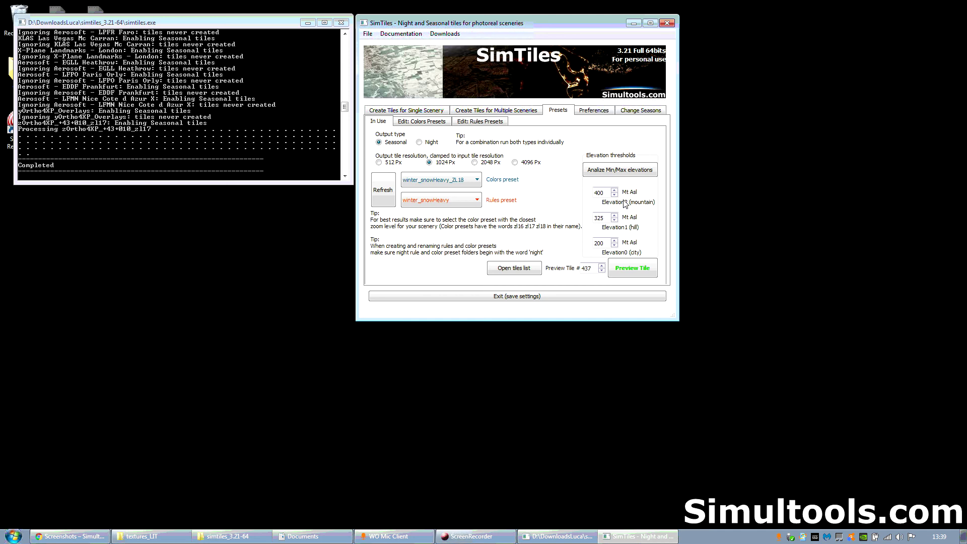
# Examine the night_ZL16 colors preset at mountain, hill and city elevations, the nightClean rules preset, and the in-use settings
pyautogui.click(422, 122)
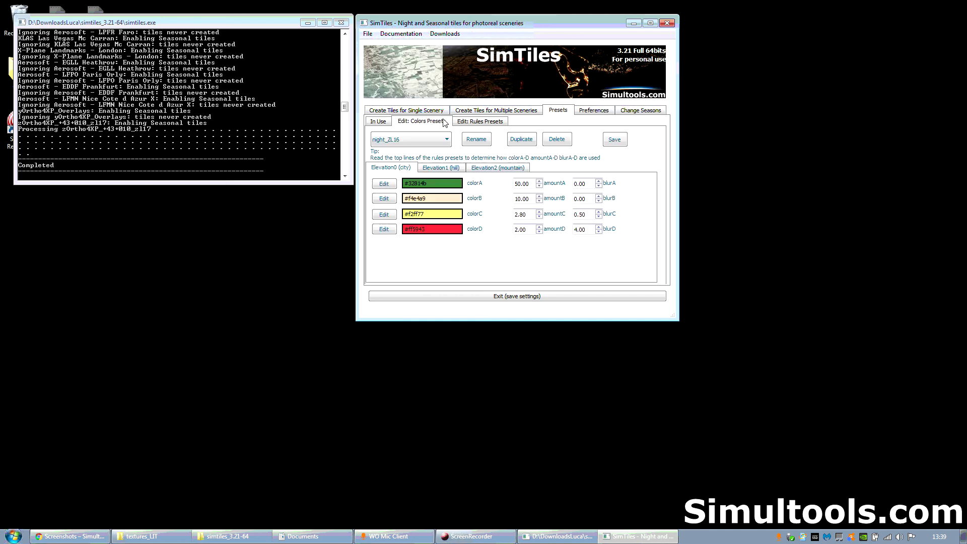
pyautogui.click(481, 169)
pyautogui.click(440, 168)
pyautogui.click(391, 168)
pyautogui.click(479, 122)
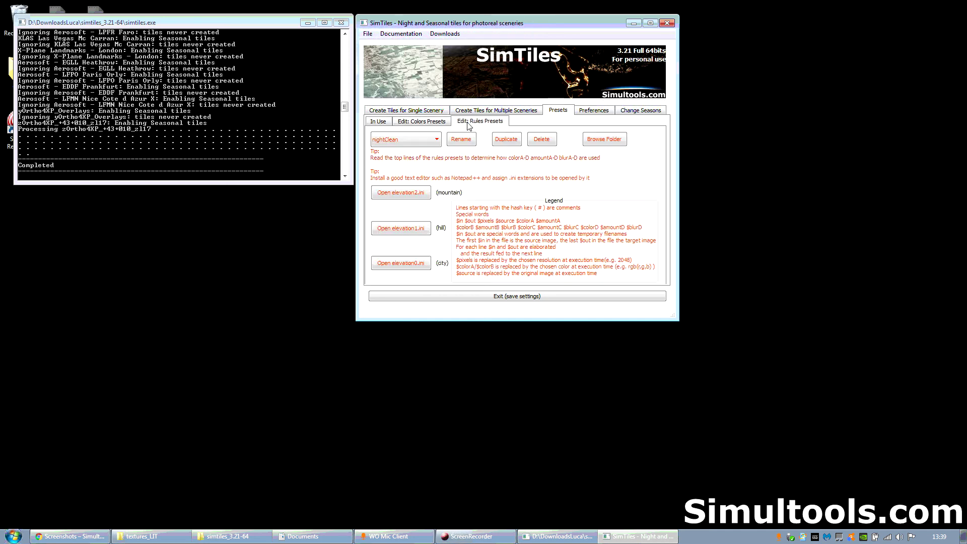
pyautogui.click(381, 123)
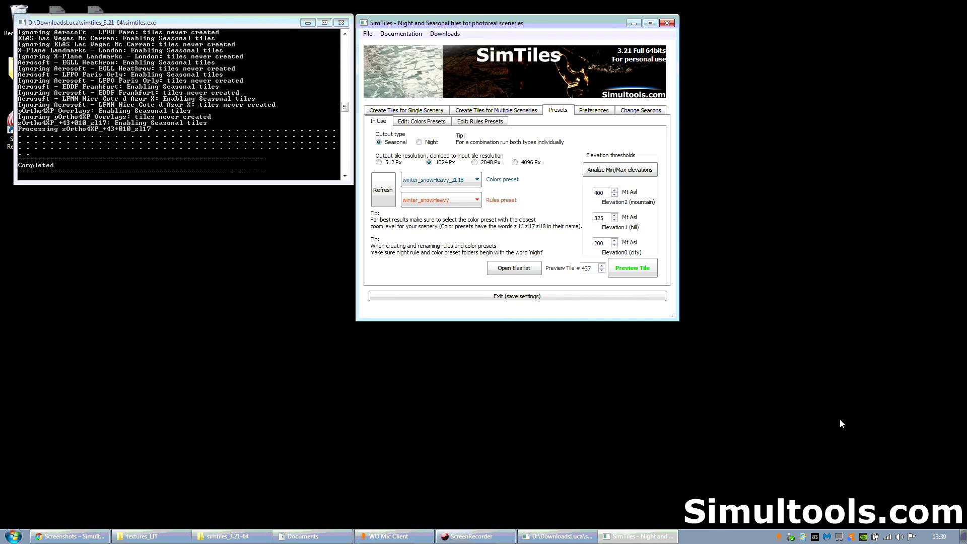
pyautogui.click(889, 426)
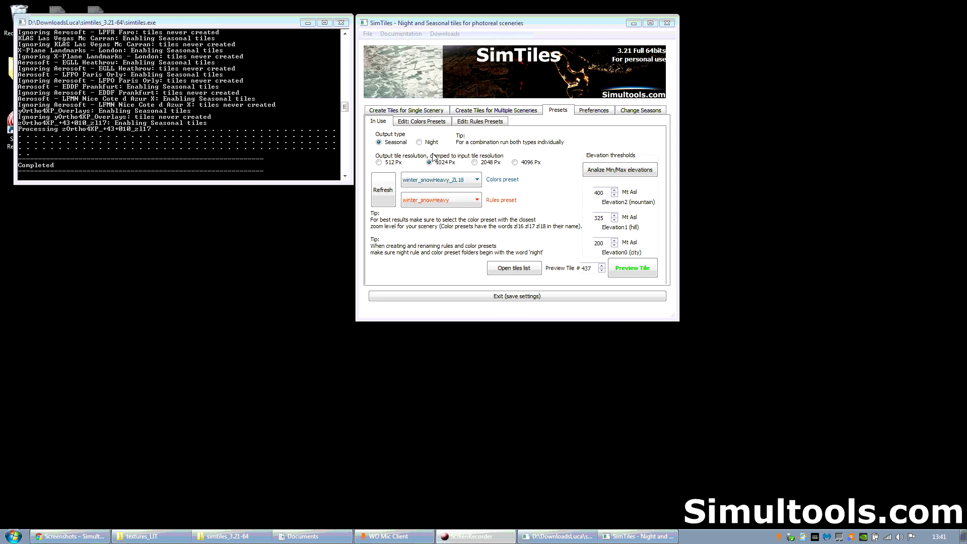
# Compare the color, amount and blur settings of the night_ZL16 colors preset with the rules preset options
pyautogui.click(430, 125)
pyautogui.click(485, 126)
pyautogui.click(421, 121)
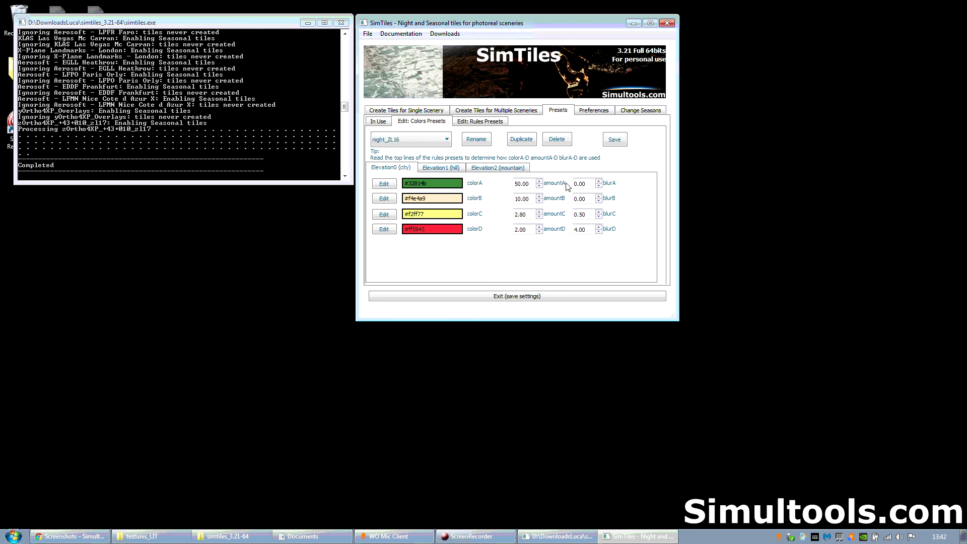
pyautogui.click(491, 124)
pyautogui.click(437, 122)
# Open the nightClean city rules file elevation0.ini in Notepad++ and fit its window below the SimTiles header
pyautogui.click(473, 124)
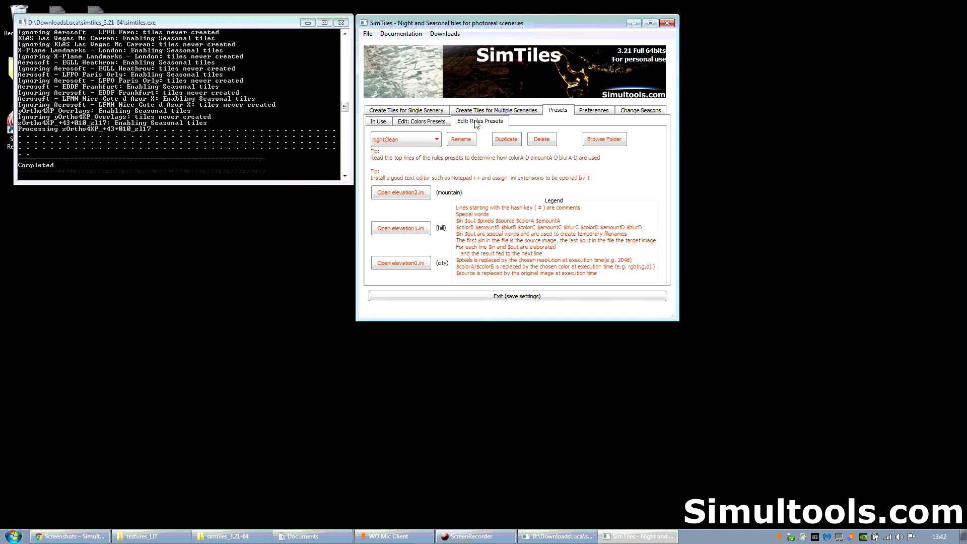
pyautogui.click(419, 263)
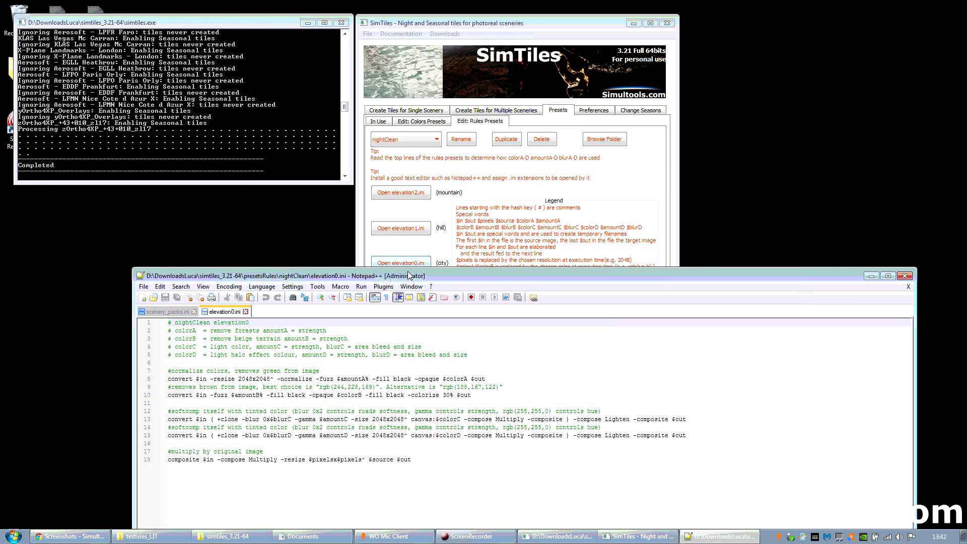
pyautogui.moveTo(408, 272)
pyautogui.mouseDown()
pyautogui.moveTo(345, 67)
pyautogui.moveTo(328, 38)
pyautogui.mouseUp()
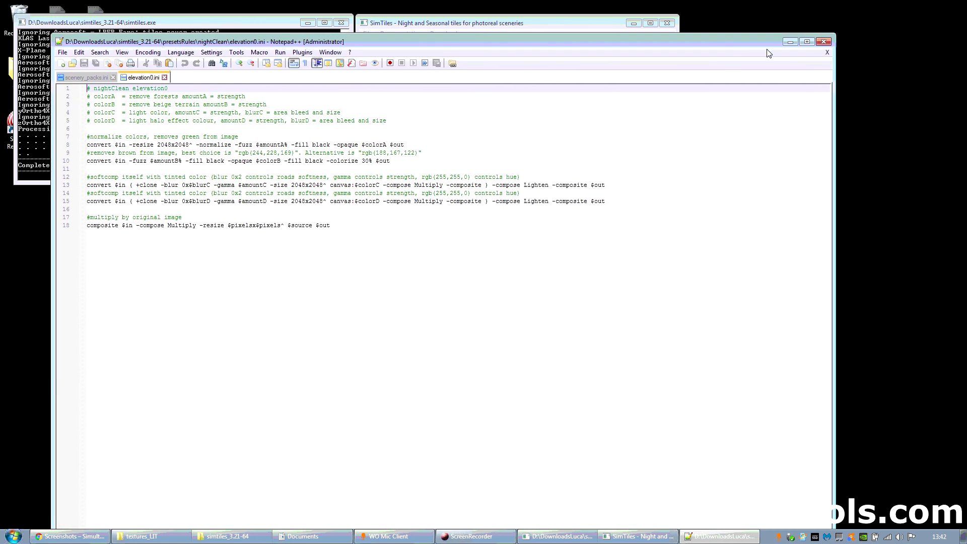
pyautogui.moveTo(833, 37); pyautogui.dragTo(735, 189)
pyautogui.moveTo(657, 202); pyautogui.dragTo(705, 131)
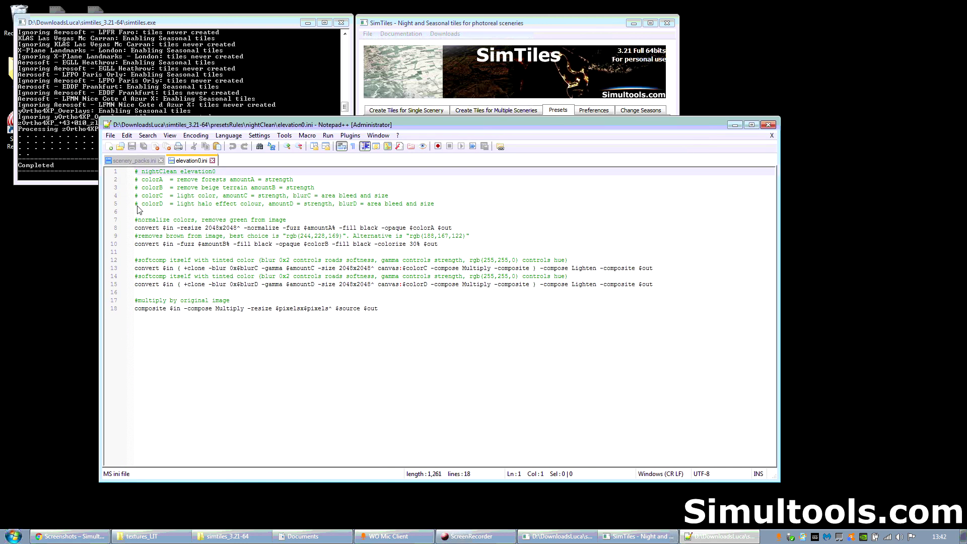
# Highlight the comment lines at the start of elevation0.ini that explain colorA to colorD, checking them against SimTiles
pyautogui.moveTo(139, 204); pyautogui.dragTo(135, 204)
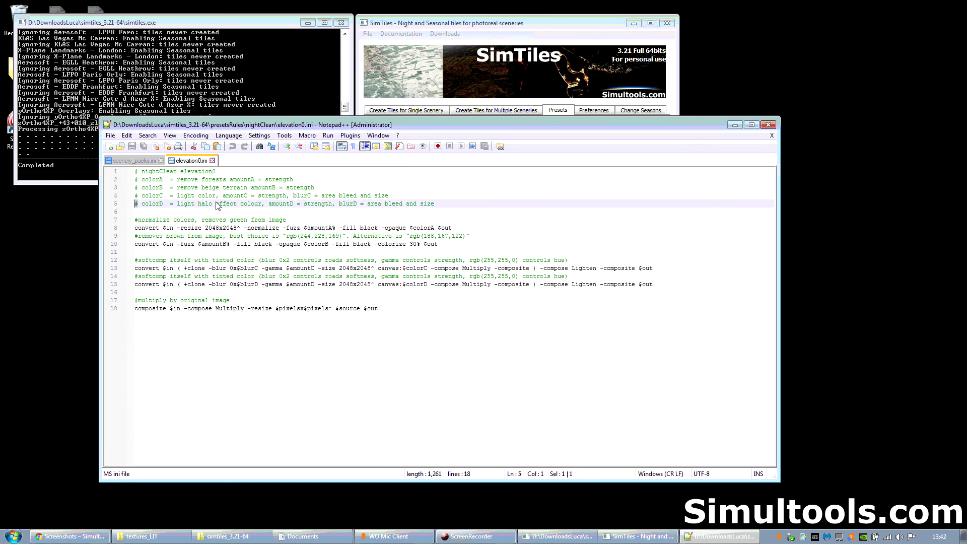
pyautogui.moveTo(436, 204); pyautogui.dragTo(121, 172)
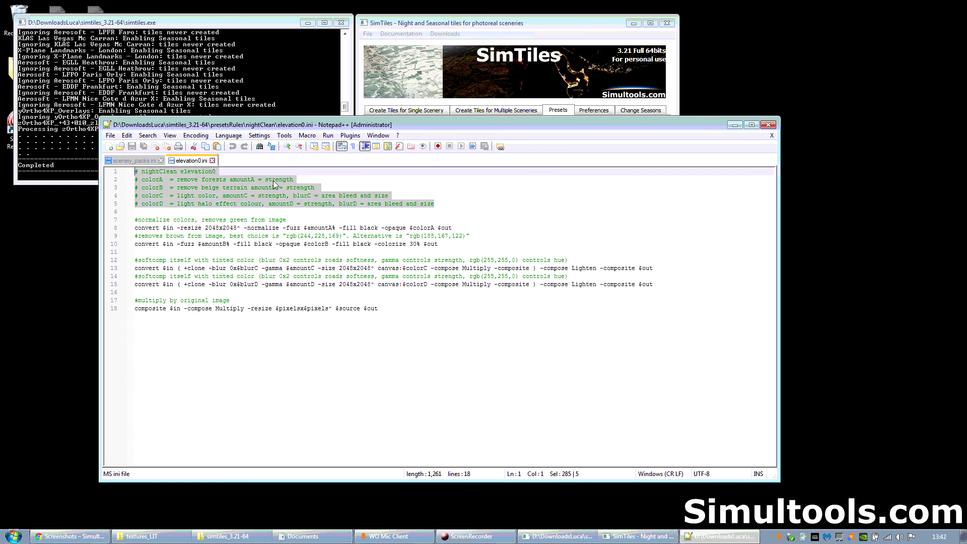
pyautogui.click(496, 23)
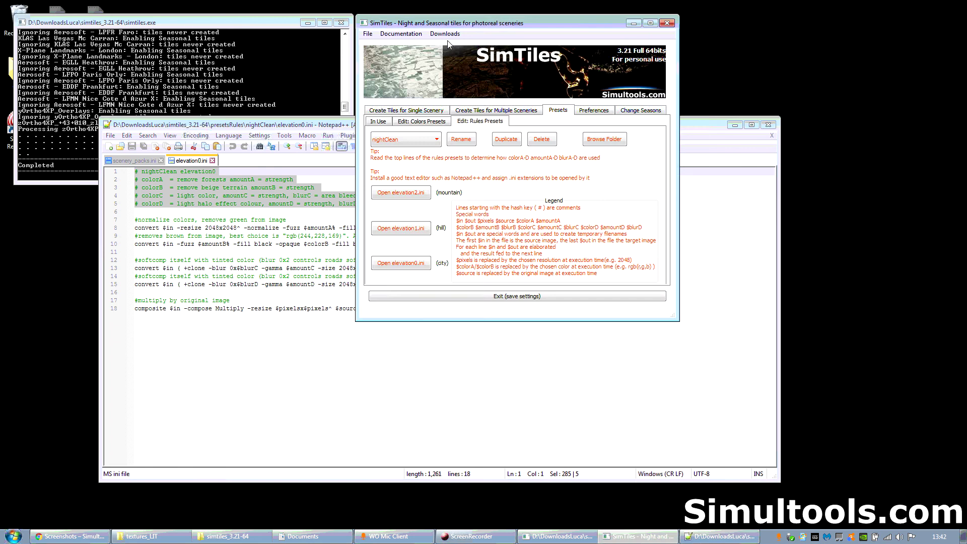
pyautogui.click(332, 123)
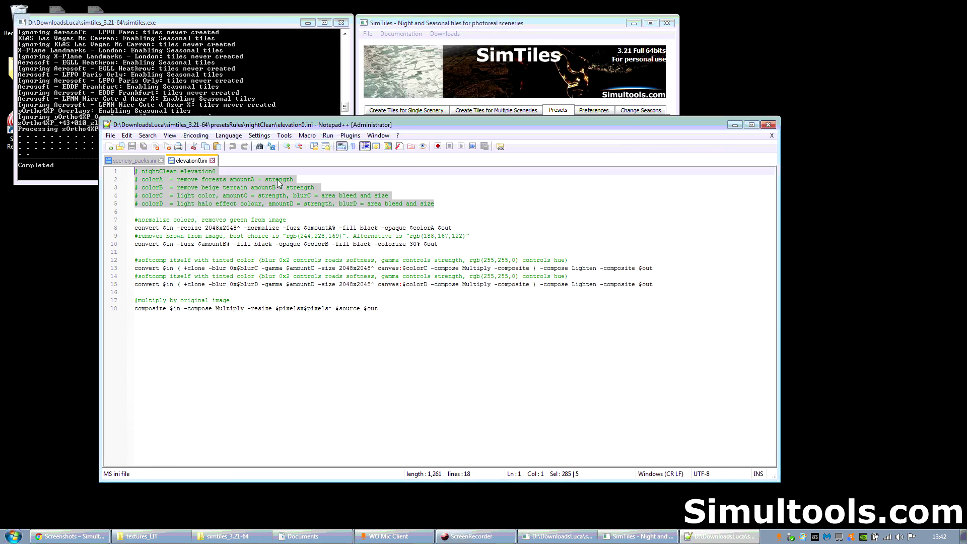
# Move the SimTiles window clear of the rule comments and compare the colors preset values with the rules preset
pyautogui.moveTo(507, 24); pyautogui.dragTo(579, 16)
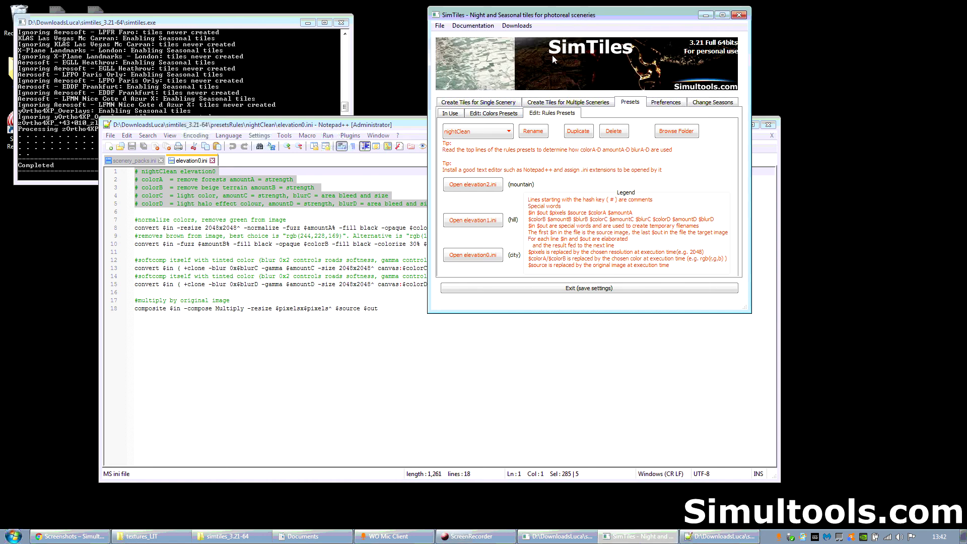
pyautogui.click(491, 112)
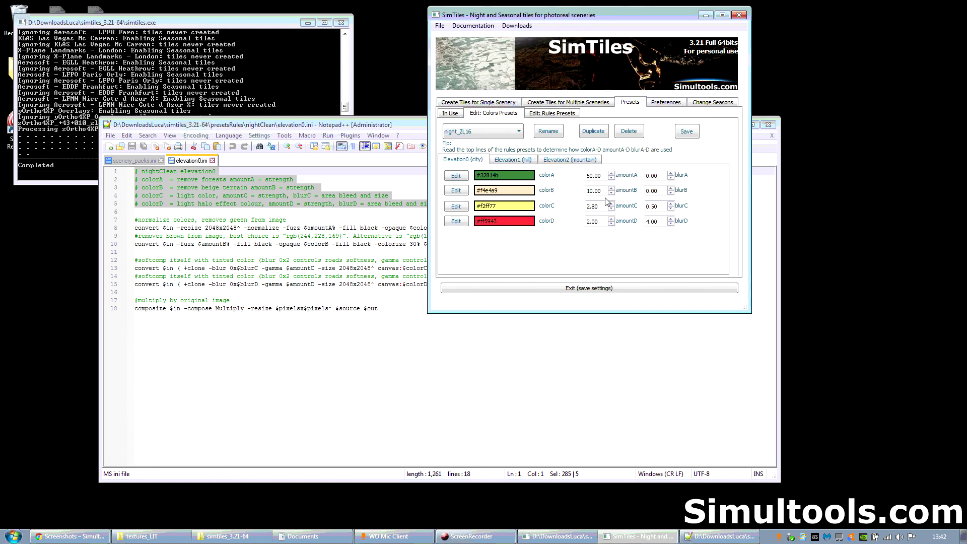
pyautogui.click(551, 113)
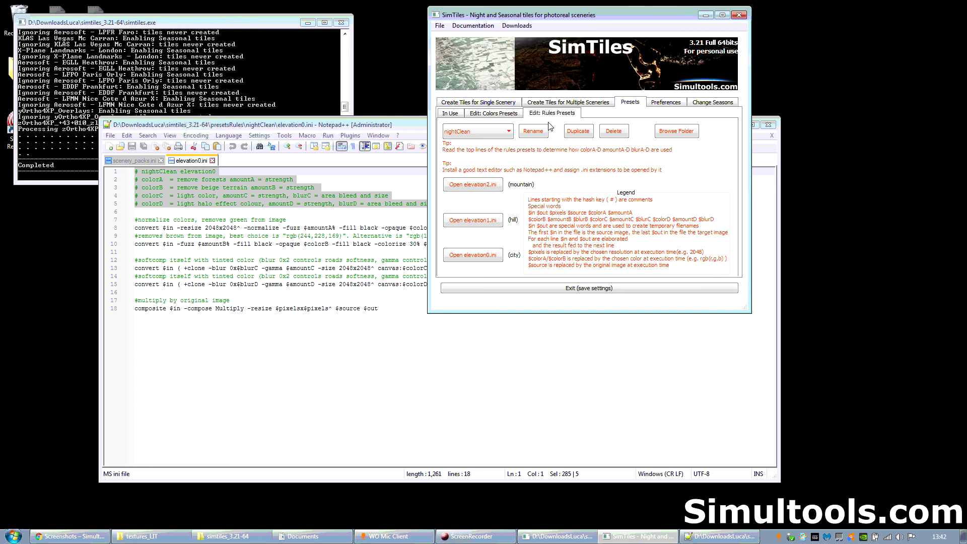
# Highlight the entire elevation0.ini script and its first convert command to examine how the rules are written
pyautogui.click(316, 188)
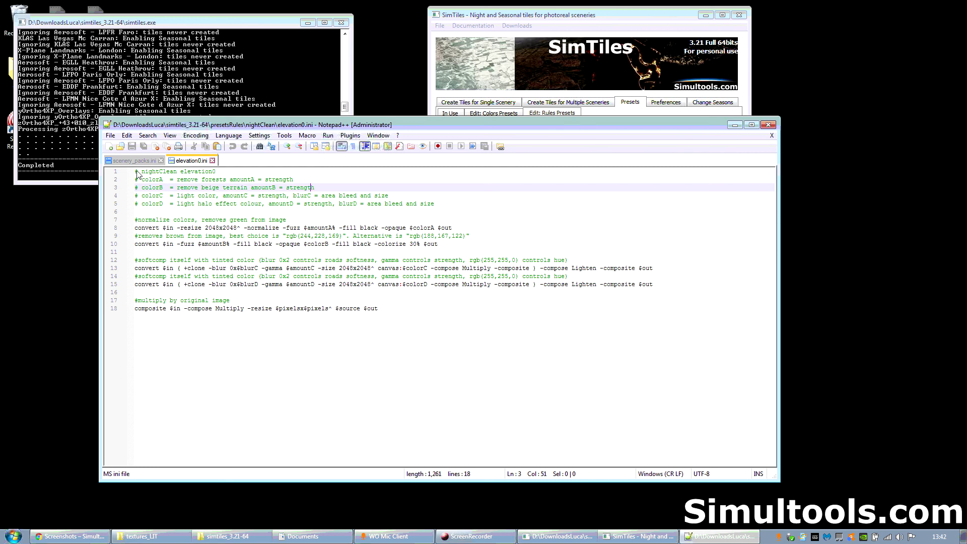
pyautogui.moveTo(137, 172); pyautogui.dragTo(412, 307)
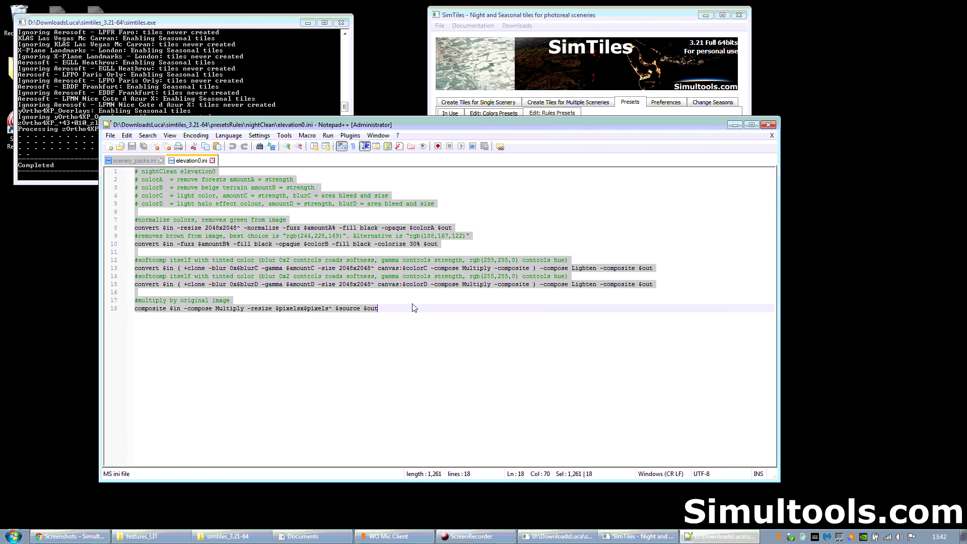
pyautogui.click(269, 220)
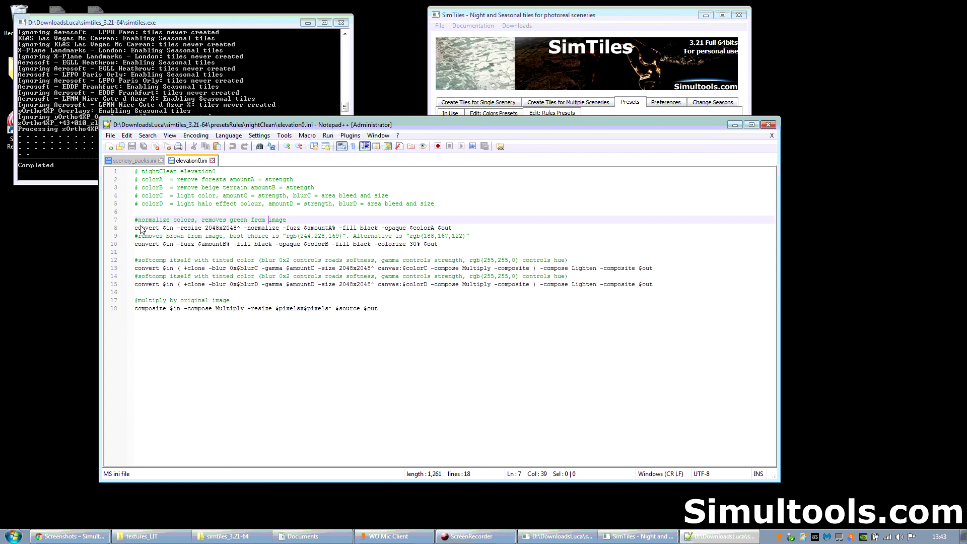
pyautogui.moveTo(135, 229); pyautogui.dragTo(488, 231)
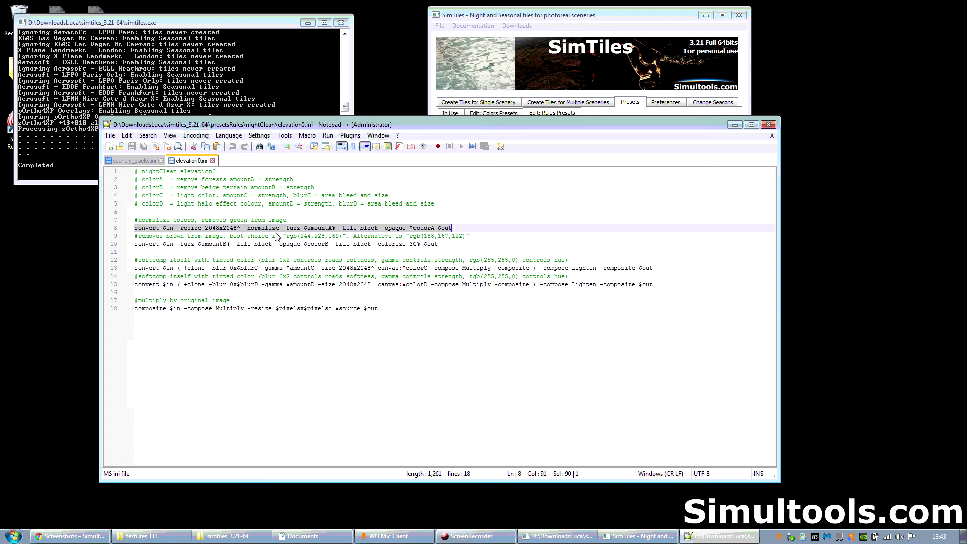
pyautogui.click(212, 237)
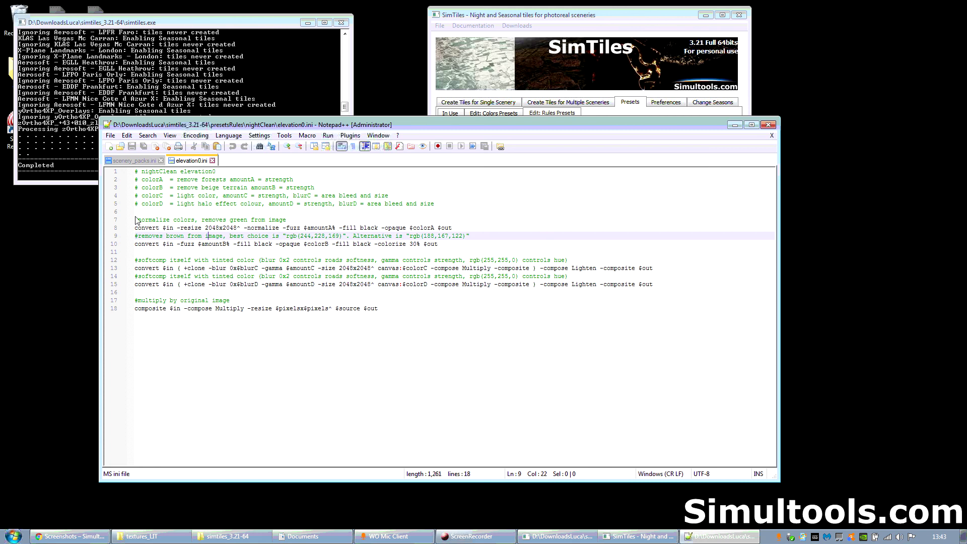
# Highlight the green-removal comment and the $in and $out placeholders across the elevation0.ini commands to trace how results pass between lines
pyautogui.moveTo(136, 220); pyautogui.dragTo(302, 222)
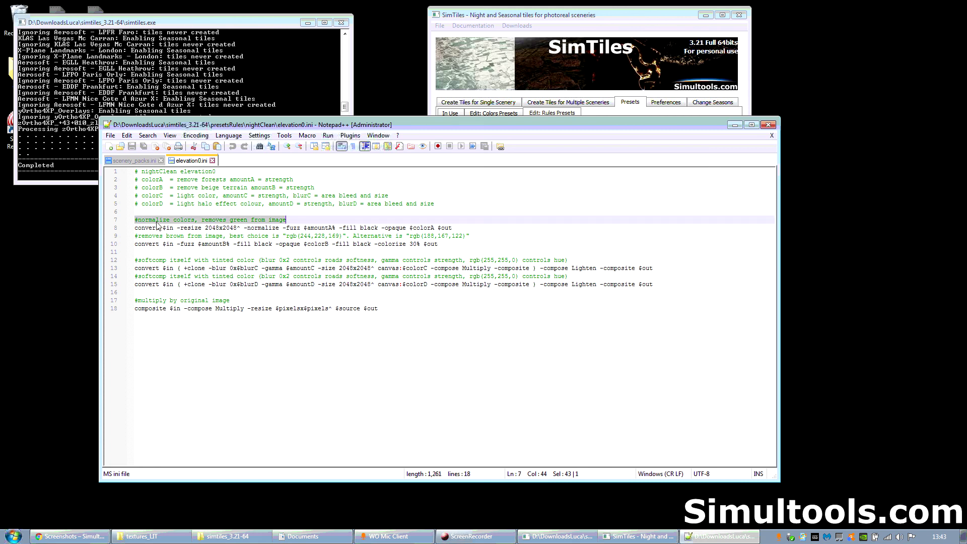
pyautogui.moveTo(164, 230); pyautogui.dragTo(175, 230)
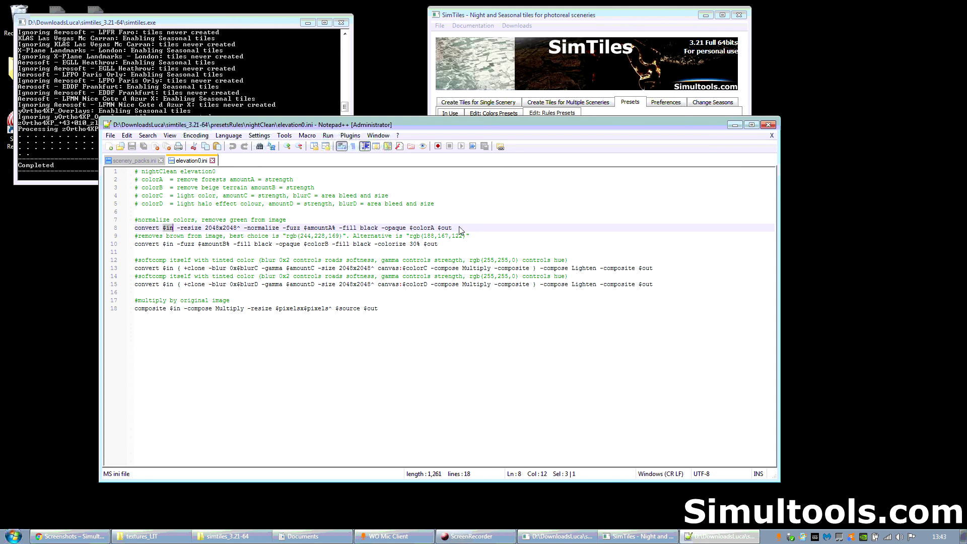
pyautogui.moveTo(435, 230); pyautogui.dragTo(454, 230)
pyautogui.moveTo(161, 245); pyautogui.dragTo(173, 244)
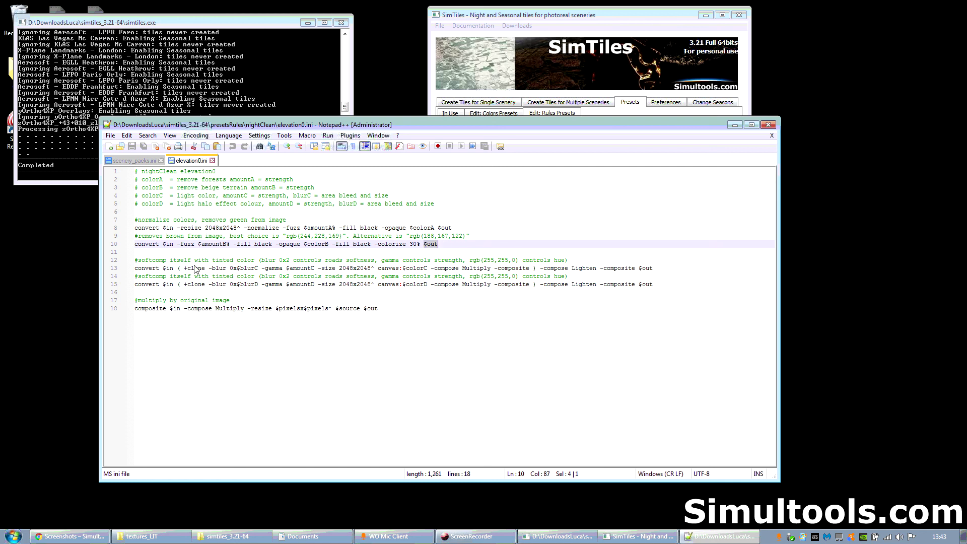
pyautogui.moveTo(163, 268); pyautogui.dragTo(174, 268)
pyautogui.moveTo(364, 309); pyautogui.dragTo(379, 309)
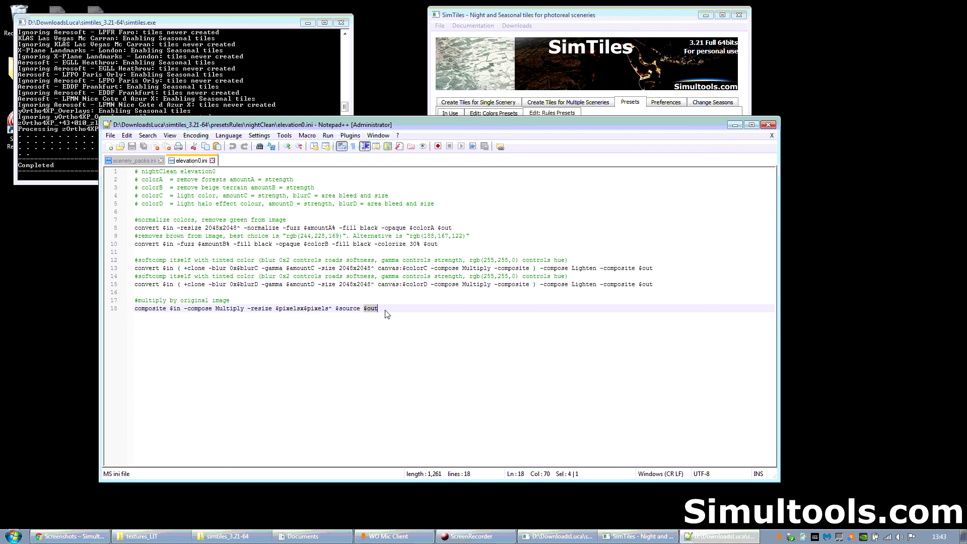
# Highlight the first softcomp comment and the brown-removal comment with its convert command to examine how comments relate to commands
pyautogui.moveTo(590, 261); pyautogui.dragTo(135, 261)
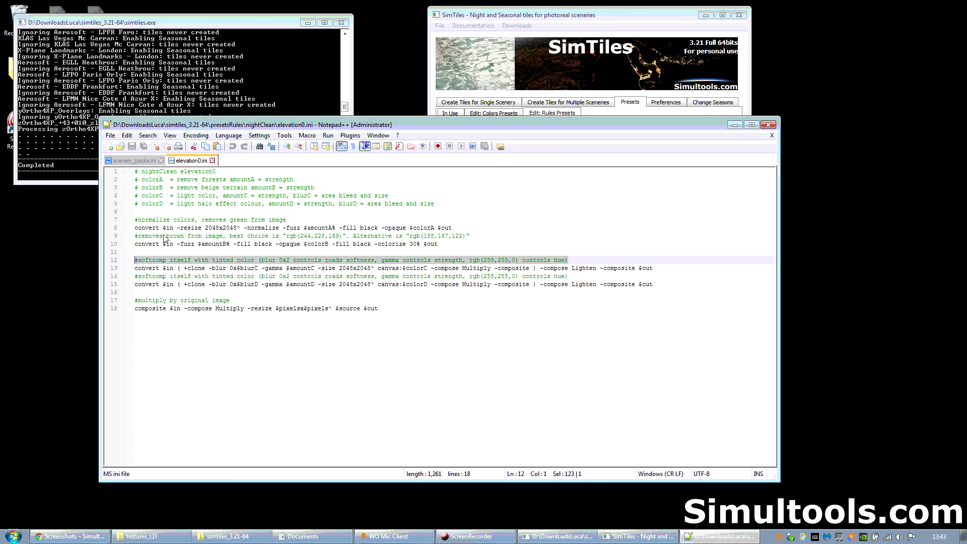
pyautogui.moveTo(438, 245); pyautogui.dragTo(135, 250)
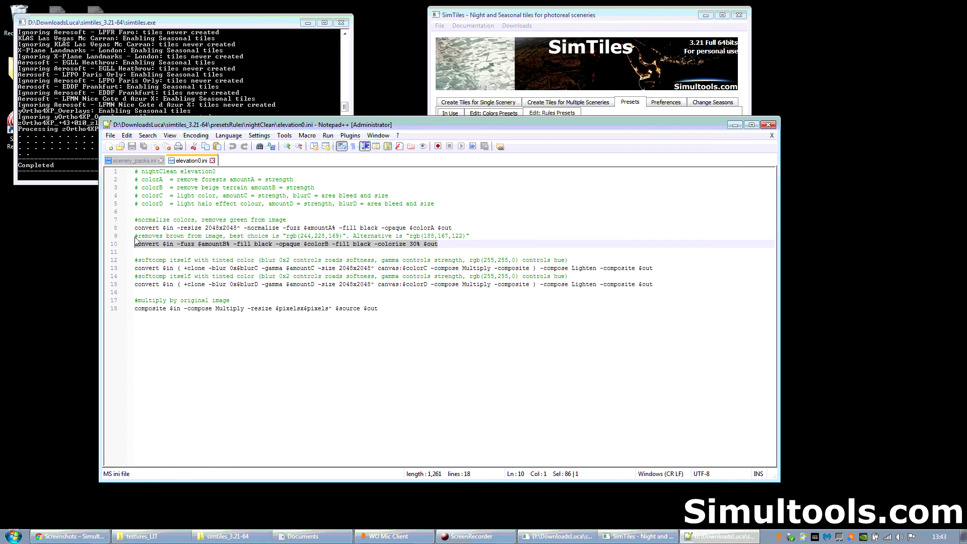
pyautogui.moveTo(136, 237); pyautogui.dragTo(274, 236)
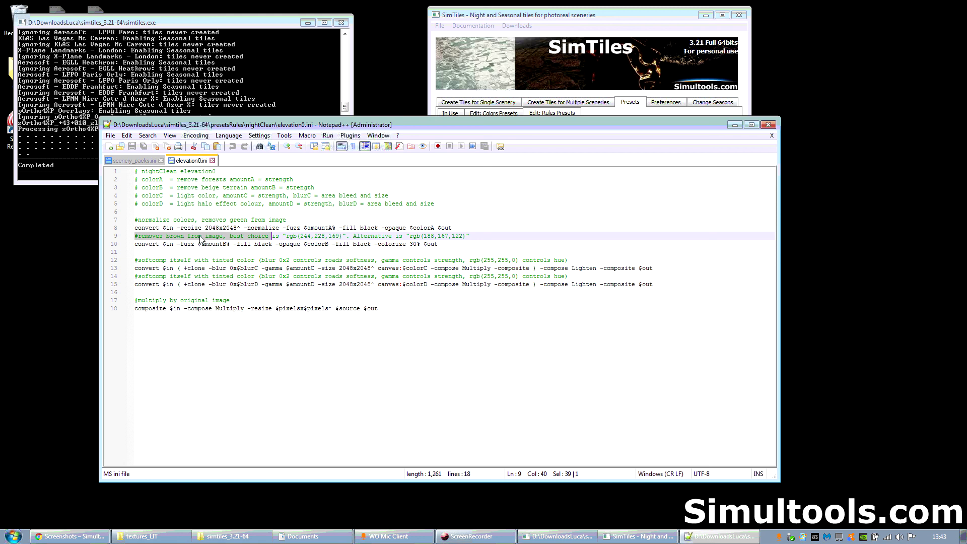
pyautogui.moveTo(230, 239); pyautogui.dragTo(447, 245)
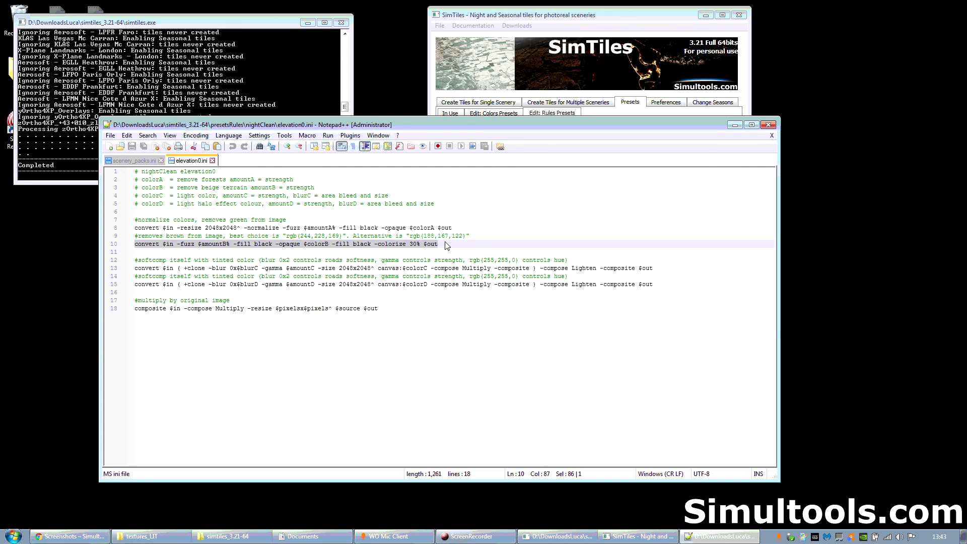
pyautogui.click(182, 245)
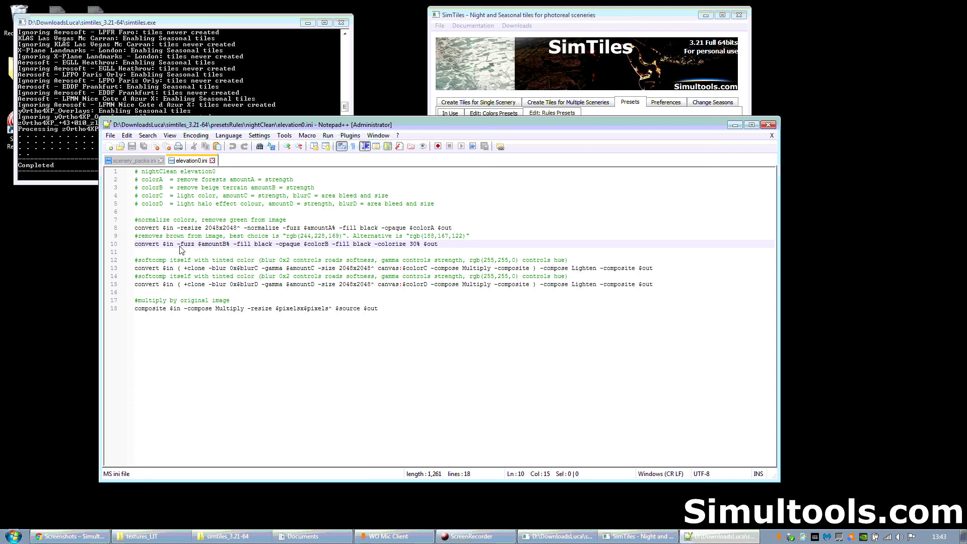
pyautogui.moveTo(176, 245); pyautogui.dragTo(135, 248)
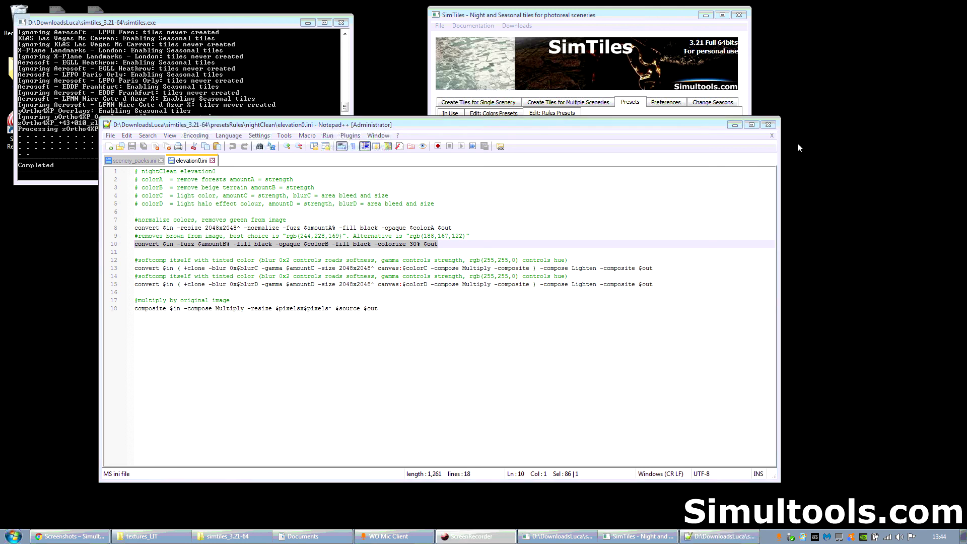
# Close Notepad++ and return from the colors and rules preset editors to the SimTiles presets in use
pyautogui.click(767, 124)
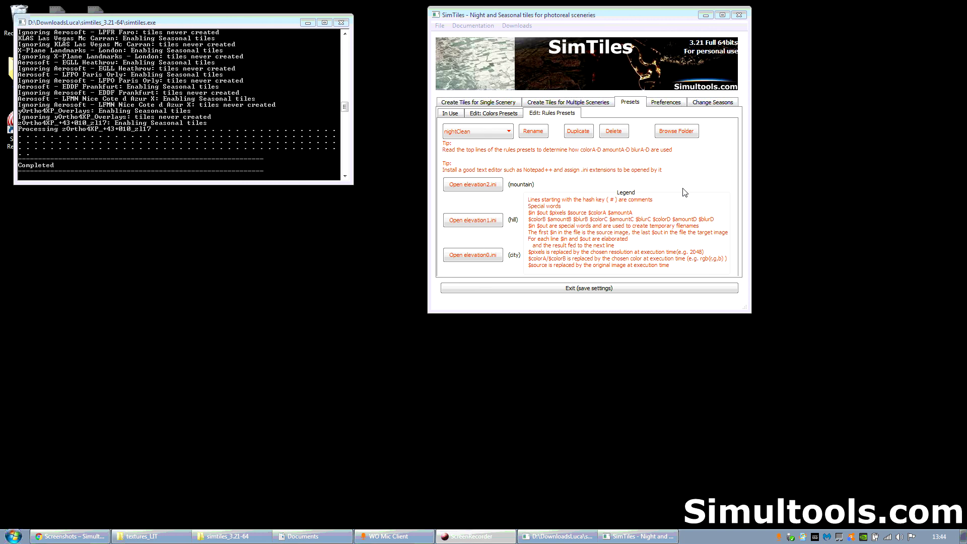
pyautogui.click(507, 115)
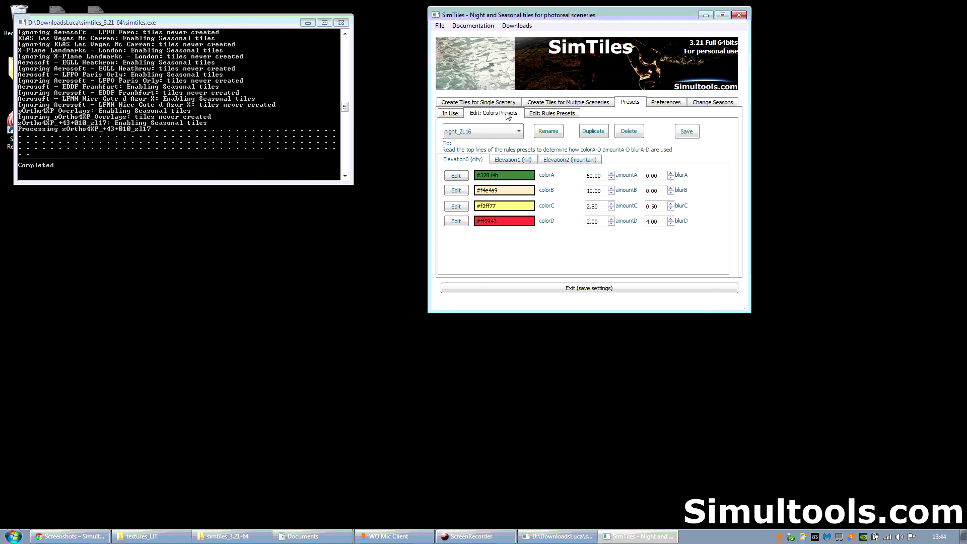
pyautogui.click(450, 113)
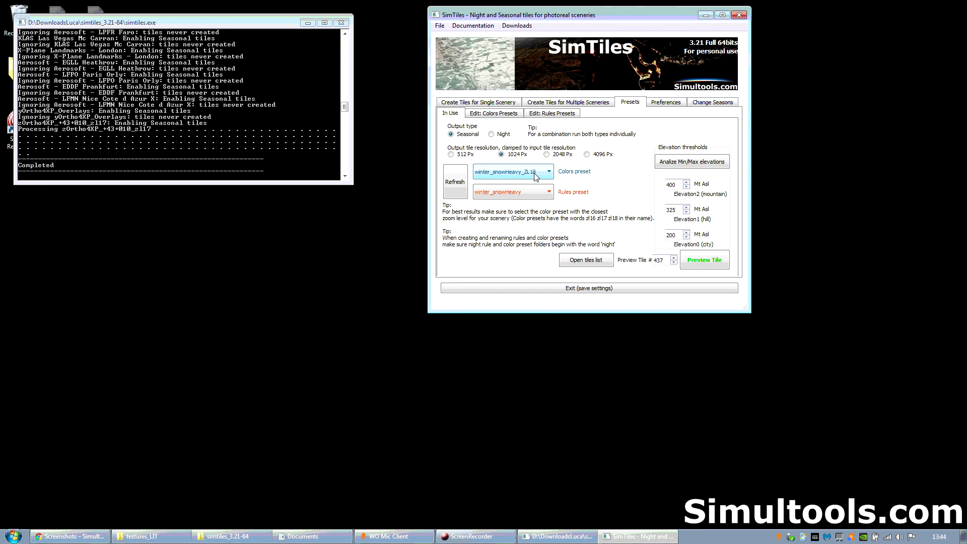
# Try the ZL18 colors presets winter_snowHeavy_ZL18 for Seasonal output and night_ZL18 for Night output, ending back on Seasonal
pyautogui.click(525, 172)
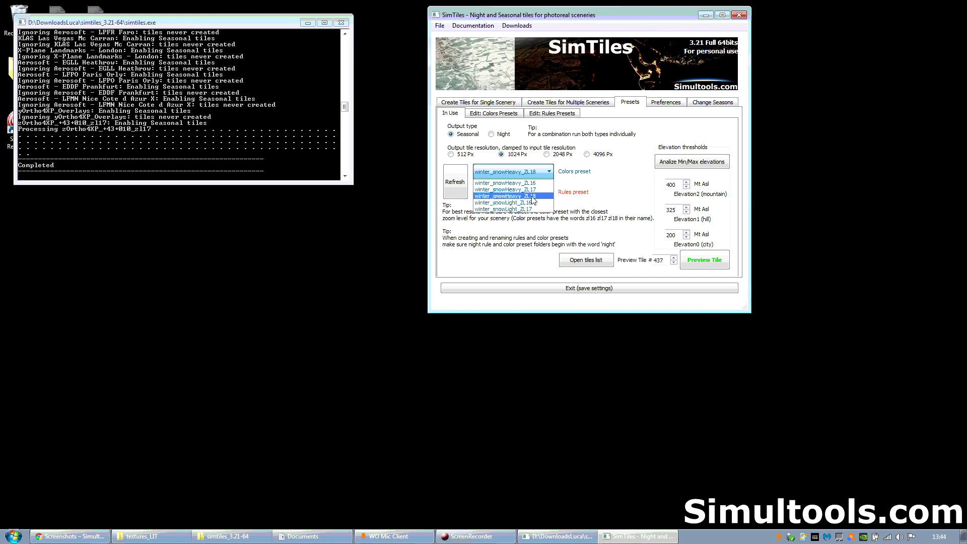
pyautogui.click(535, 196)
pyautogui.click(502, 134)
pyautogui.click(499, 168)
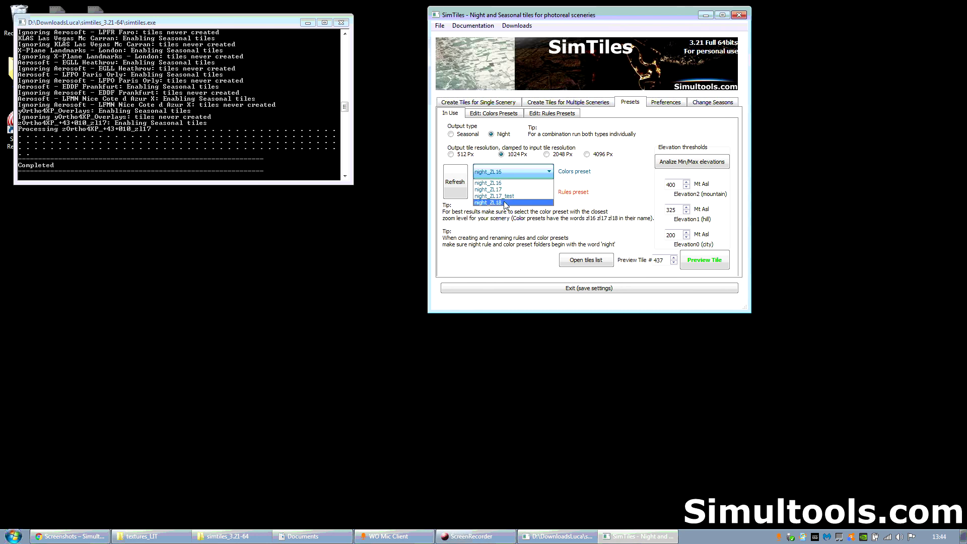
pyautogui.click(505, 203)
pyautogui.click(468, 137)
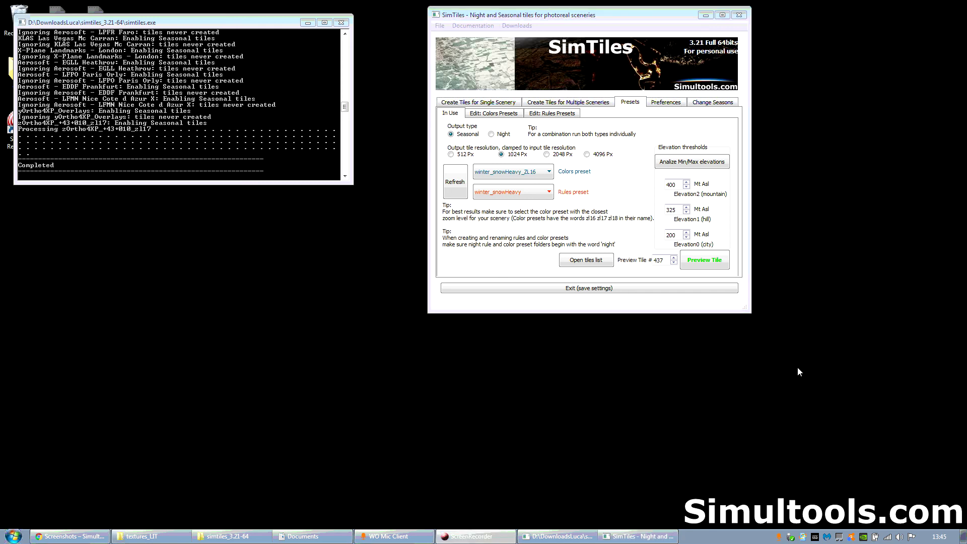
# Set the output tile resolution to 2048 px, pick a winter_snowHeavy colors preset, and return to single-scenery tile creation
pyautogui.click(468, 102)
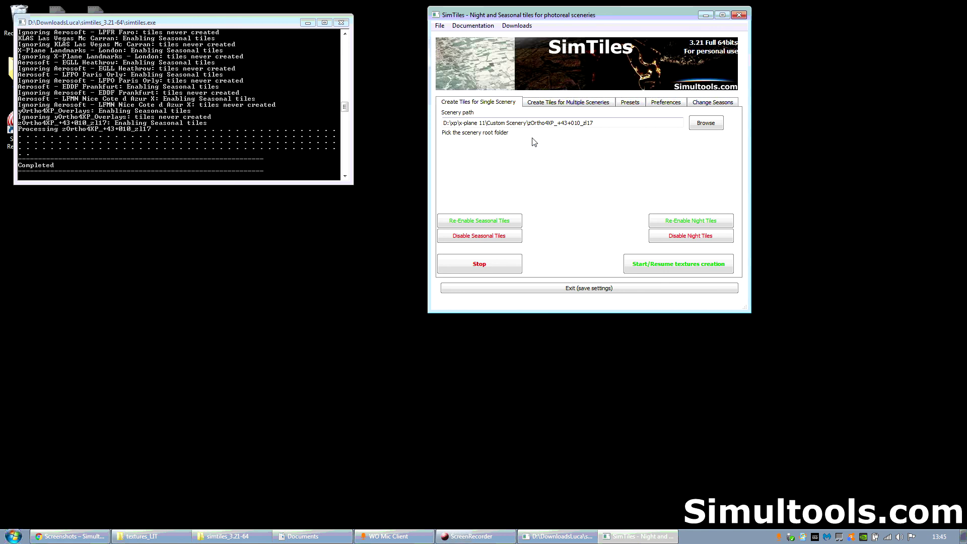
pyautogui.click(636, 103)
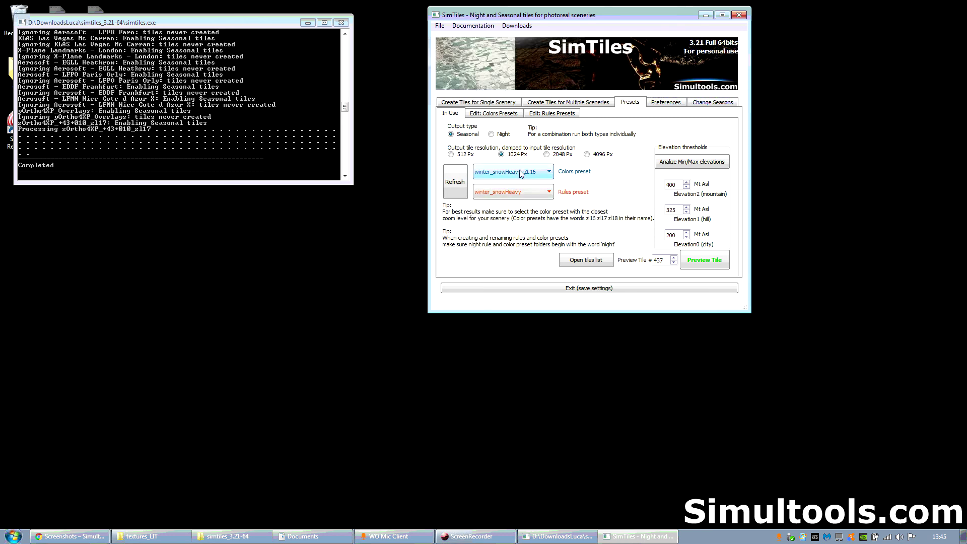
pyautogui.click(553, 157)
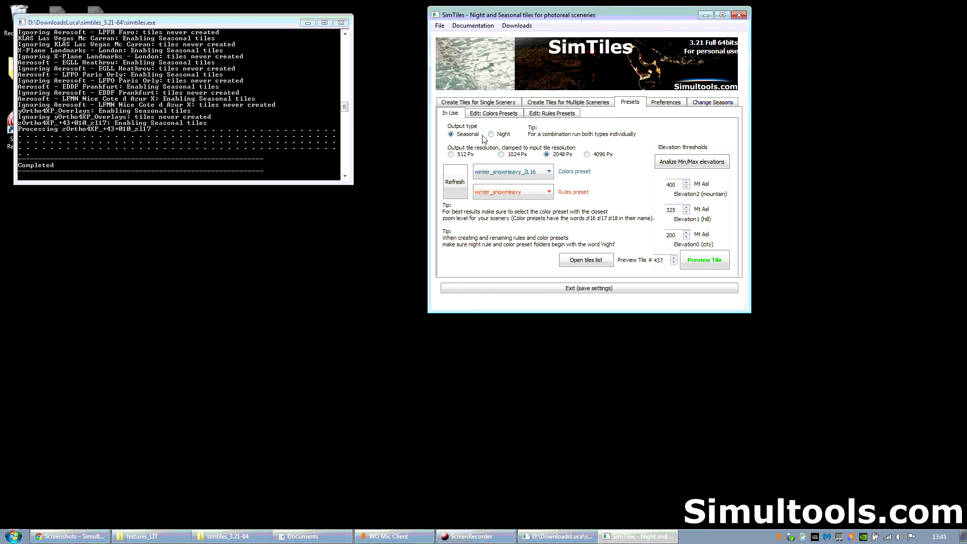
pyautogui.click(515, 172)
pyautogui.click(504, 197)
pyautogui.click(509, 102)
# Open the nightClean mountain rules file elevation2.ini and highlight its script from the colorB comment to the final composite command
pyautogui.click(620, 103)
pyautogui.click(548, 114)
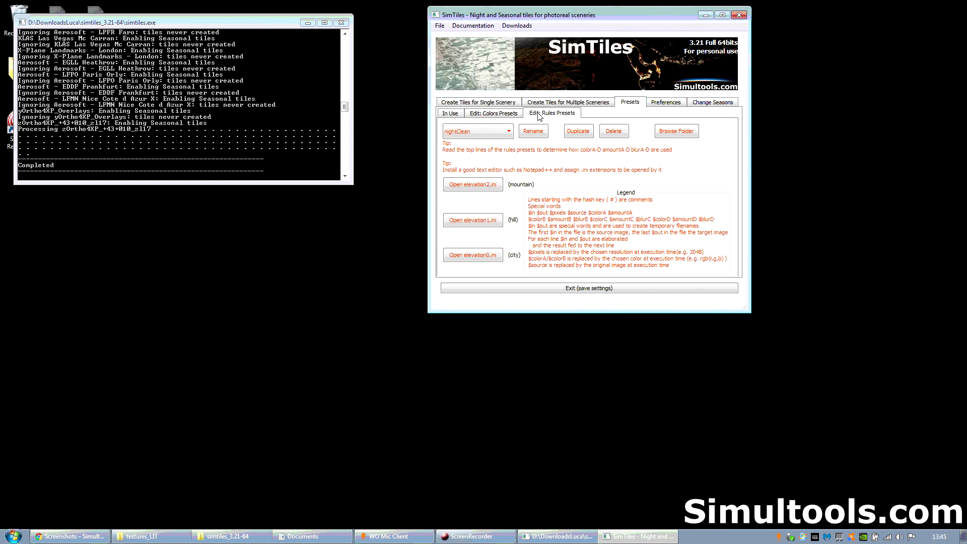
pyautogui.click(472, 184)
pyautogui.moveTo(163, 188); pyautogui.dragTo(500, 324)
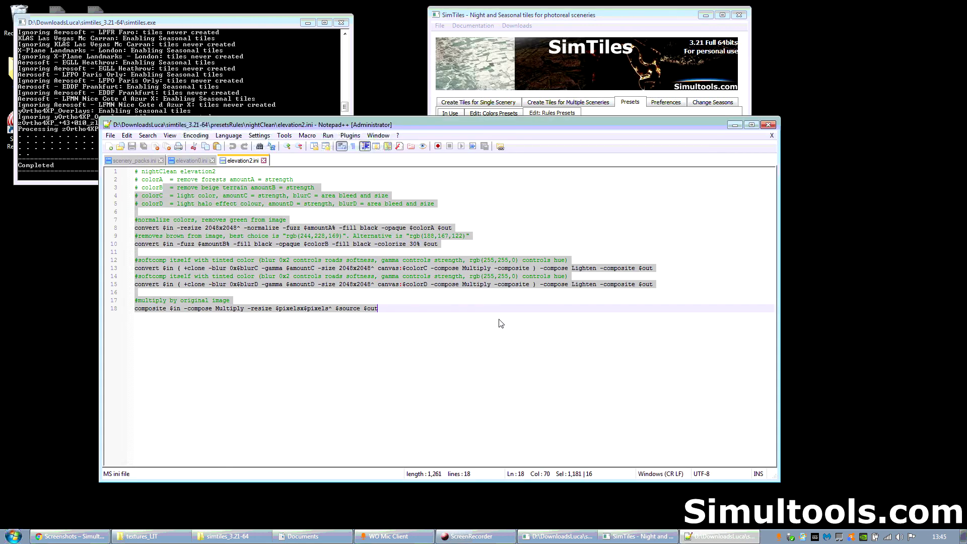
pyautogui.click(501, 323)
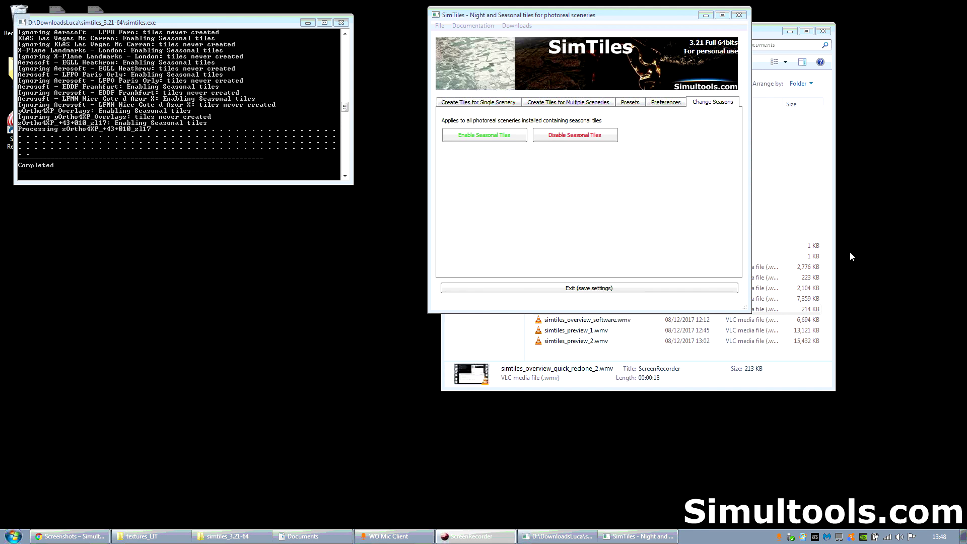